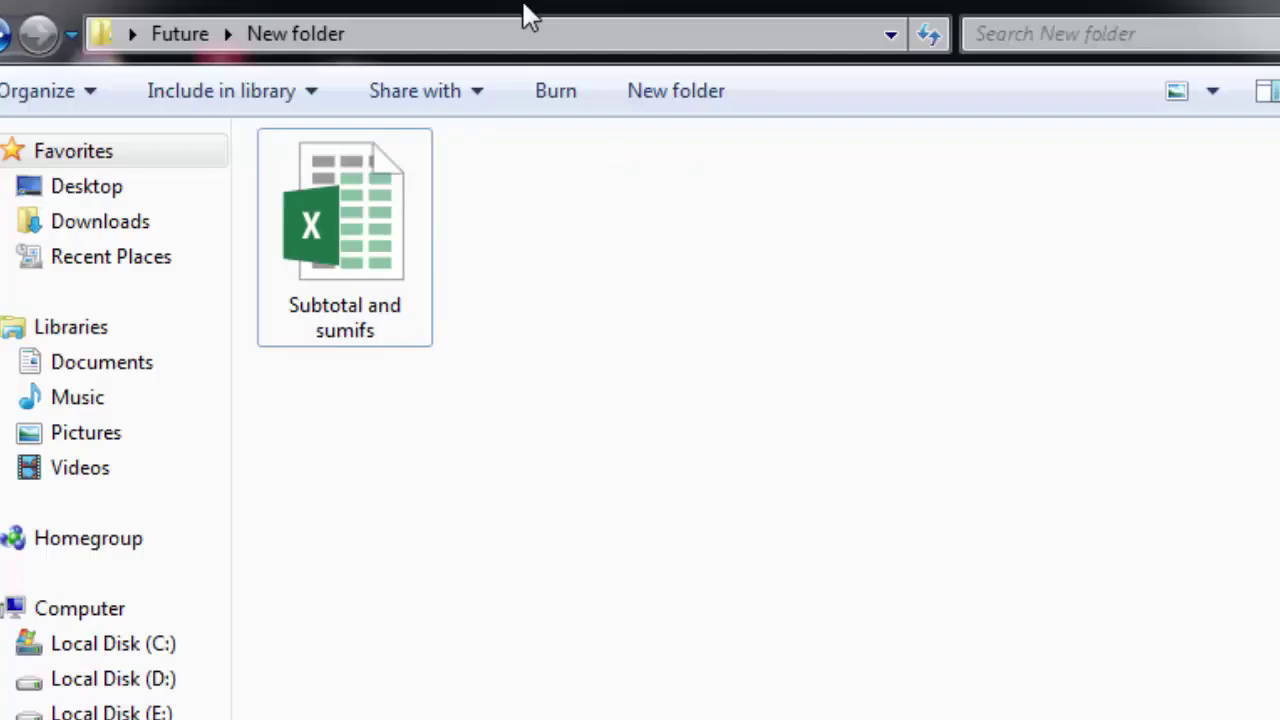
Check the Subtotal and sumifs file's properties, then open the workbook in Excel
click(388, 266)
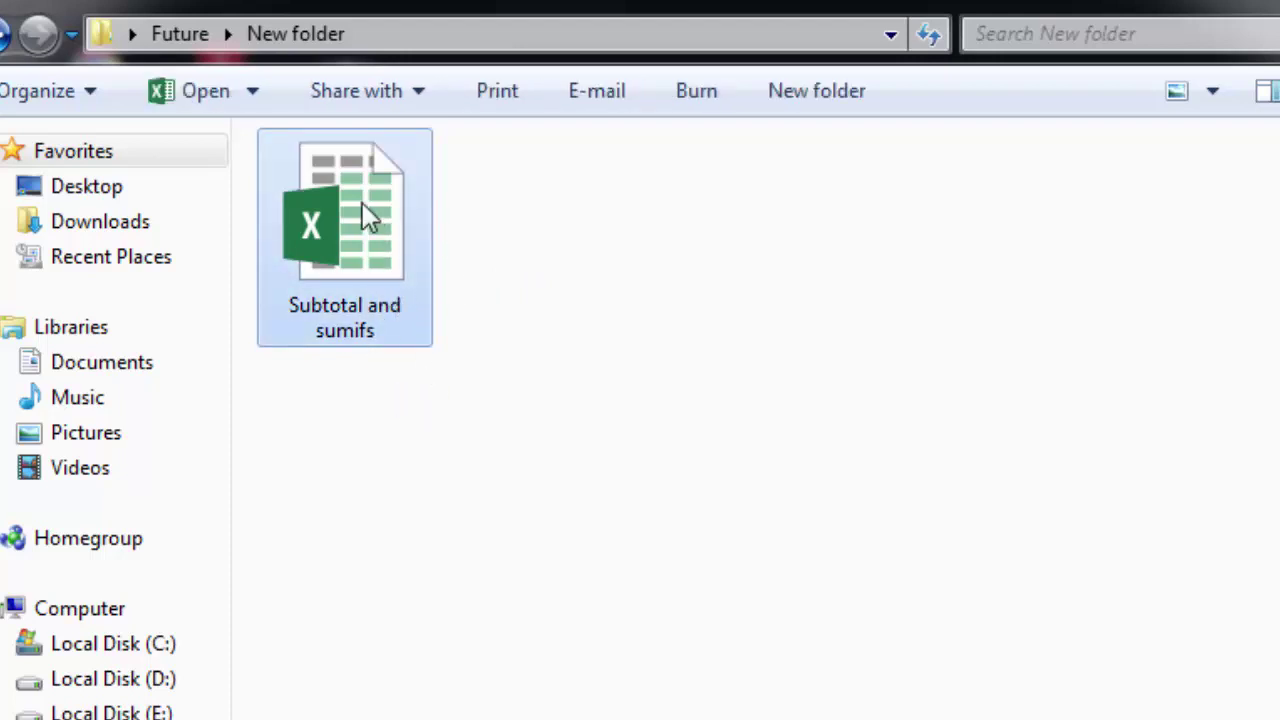
right_click(363, 204)
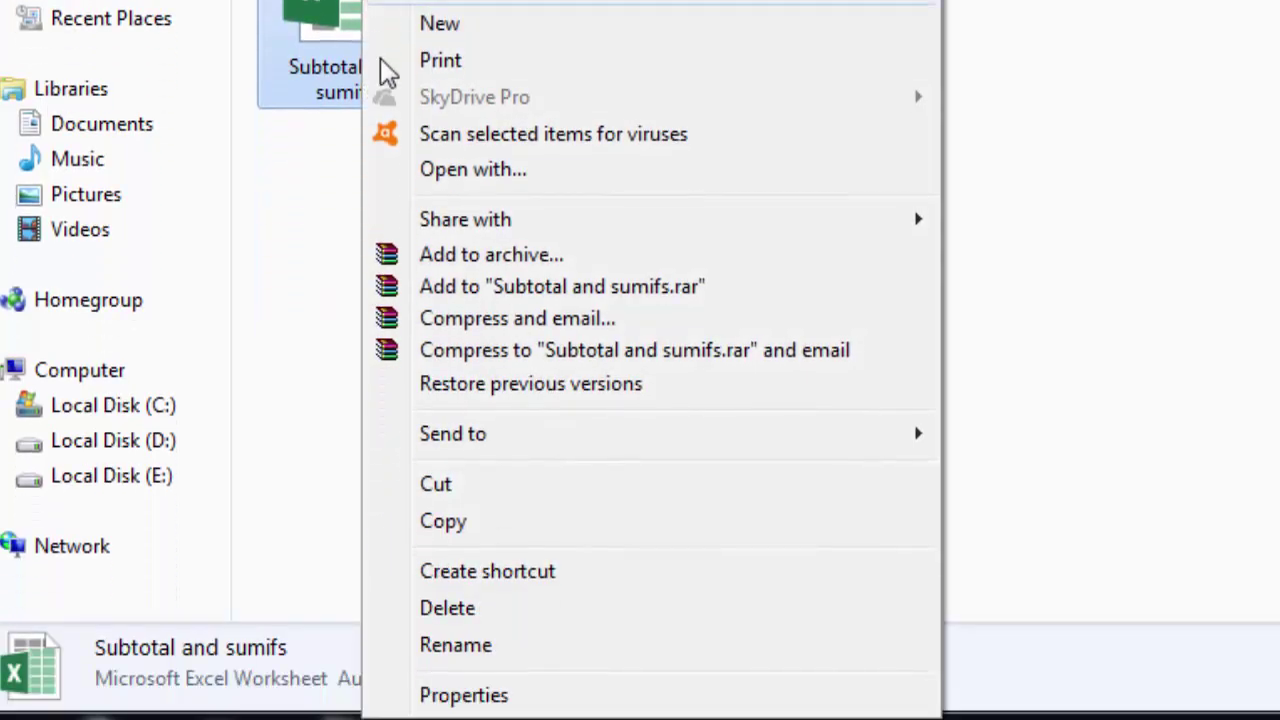
click(478, 695)
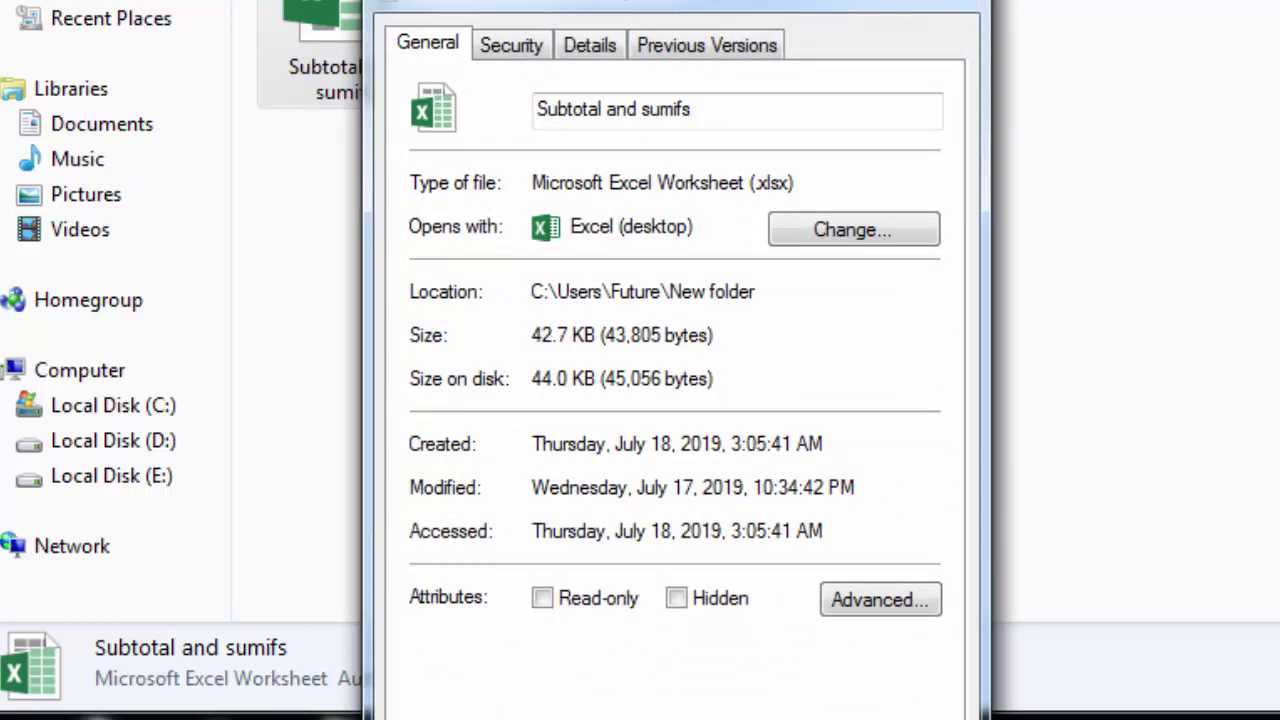
key(Escape)
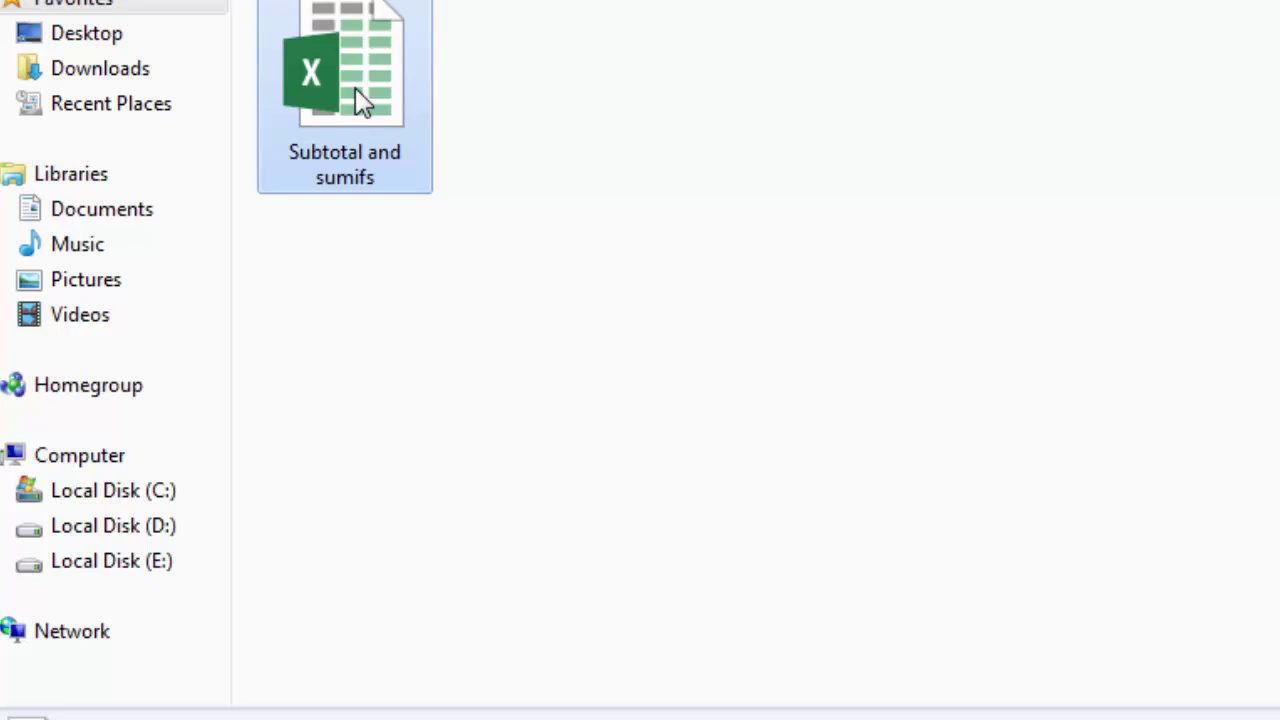
double_click(362, 100)
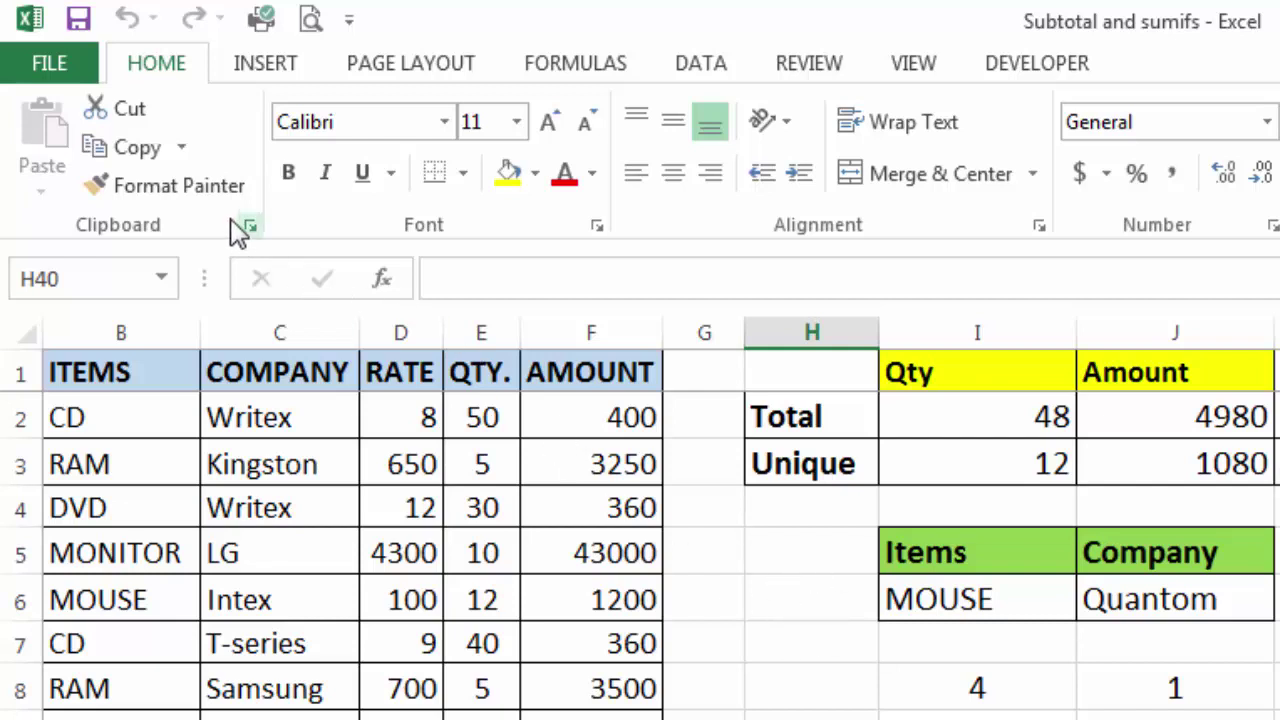
Save the workbook into New folder as 'Subtotal and sumifs 2' in Excel Binary Workbook format
click(72, 64)
click(72, 400)
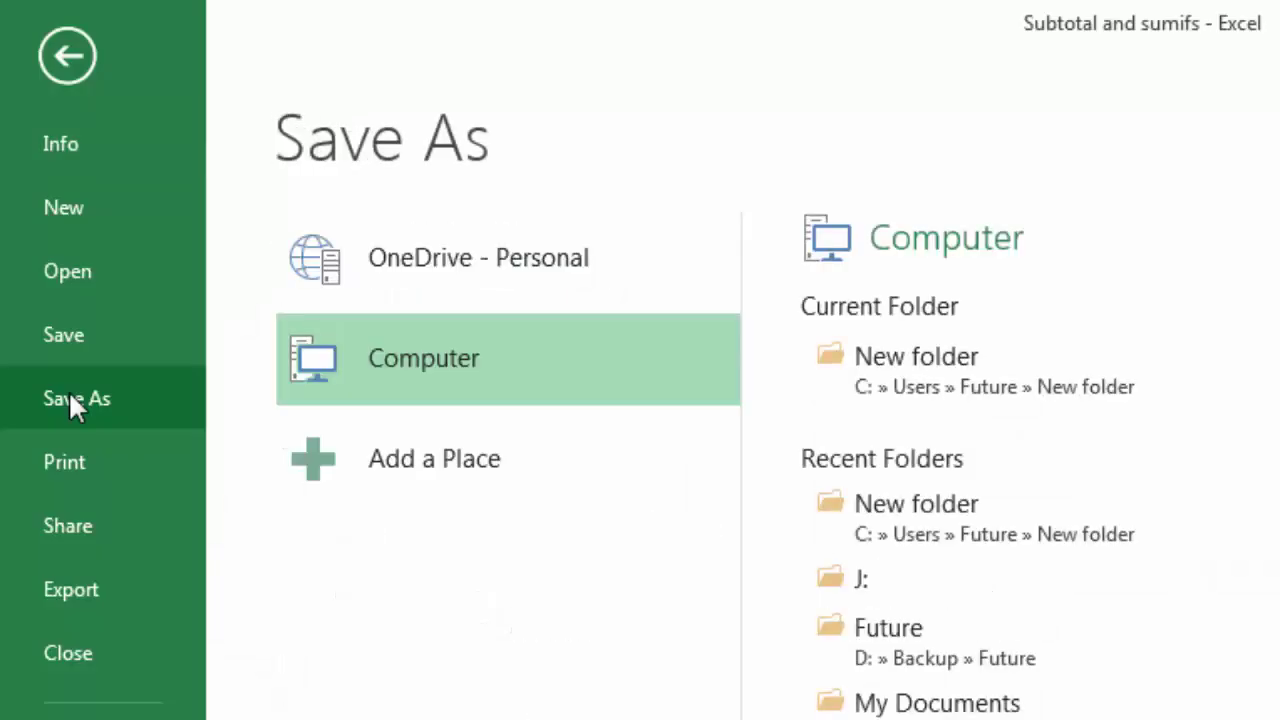
click(946, 377)
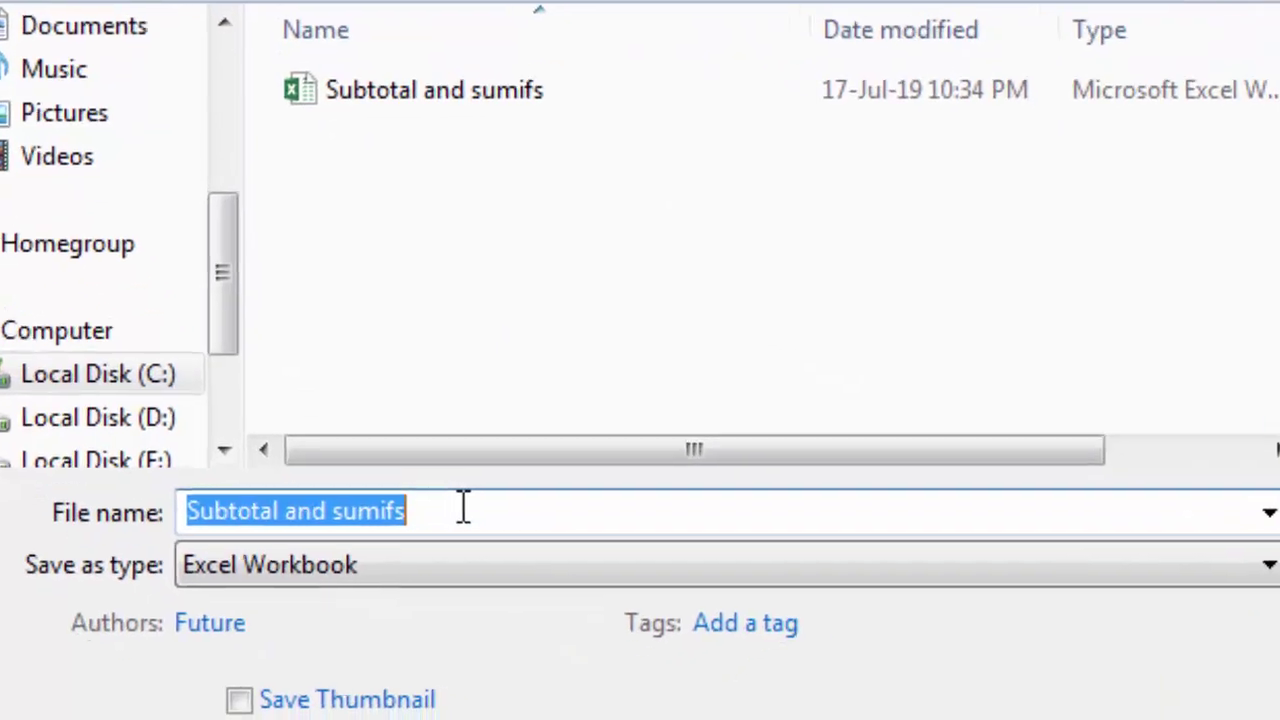
click(457, 569)
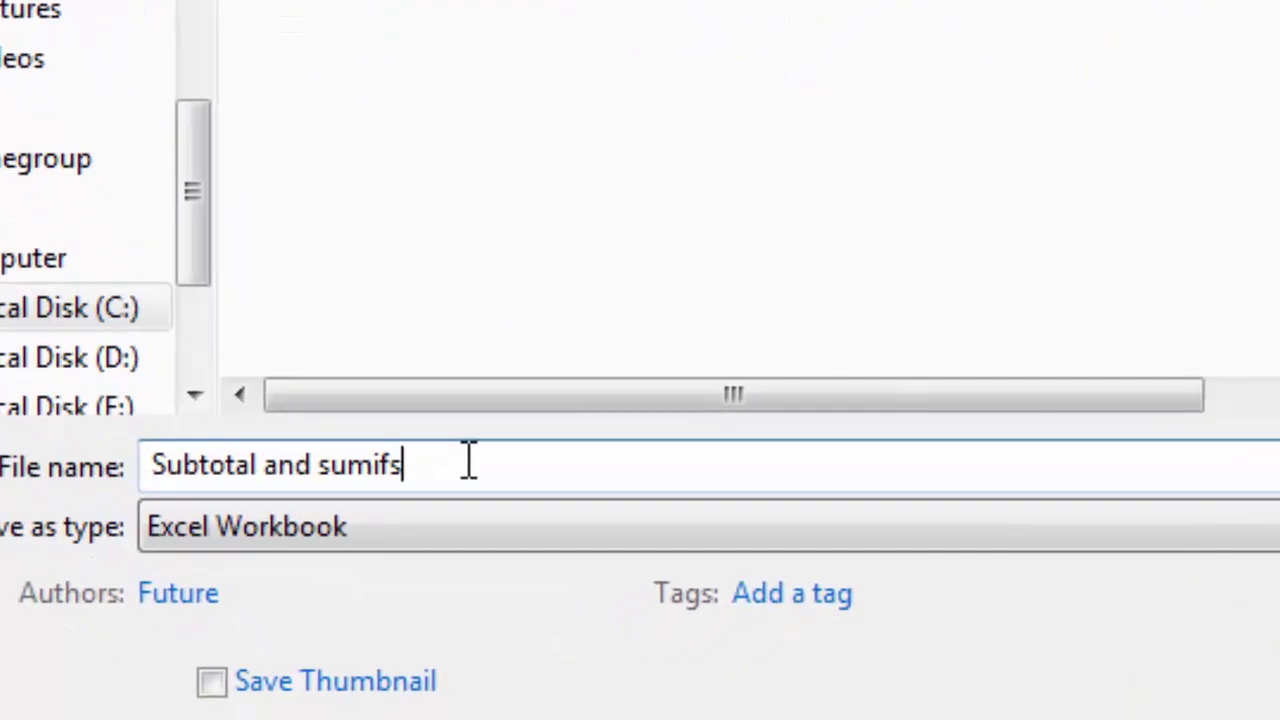
text(2)
click(395, 528)
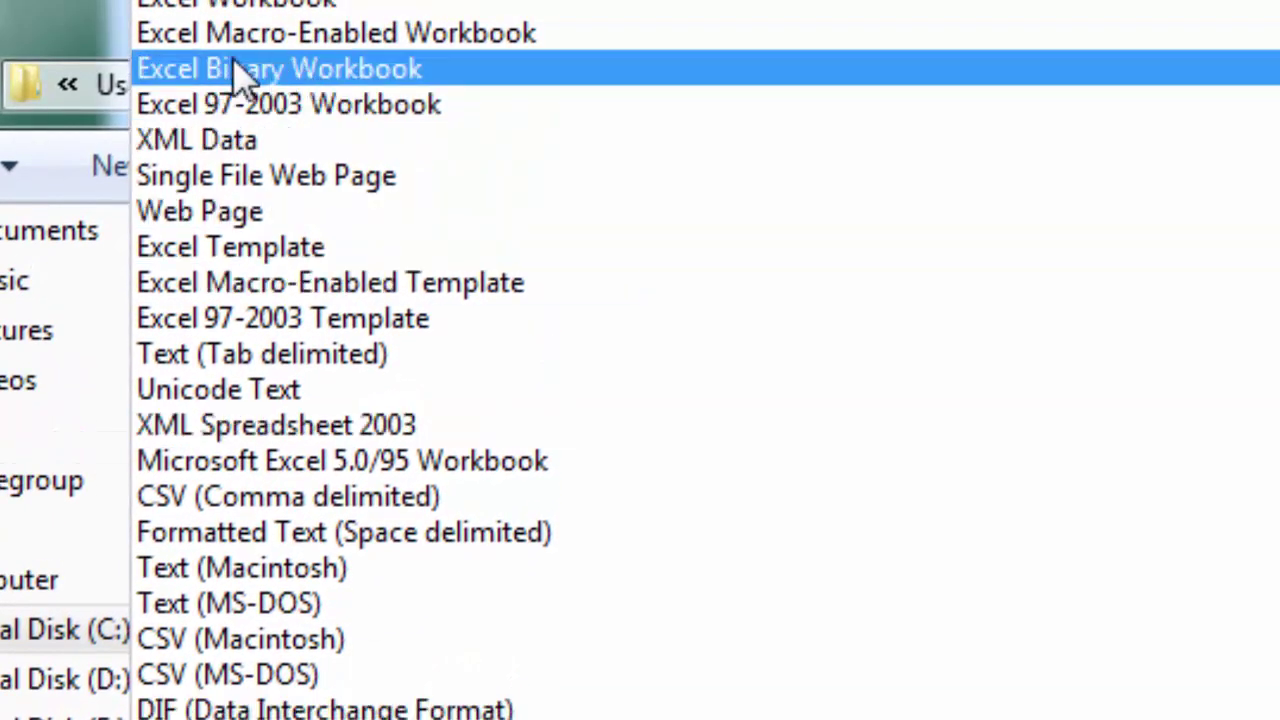
click(279, 62)
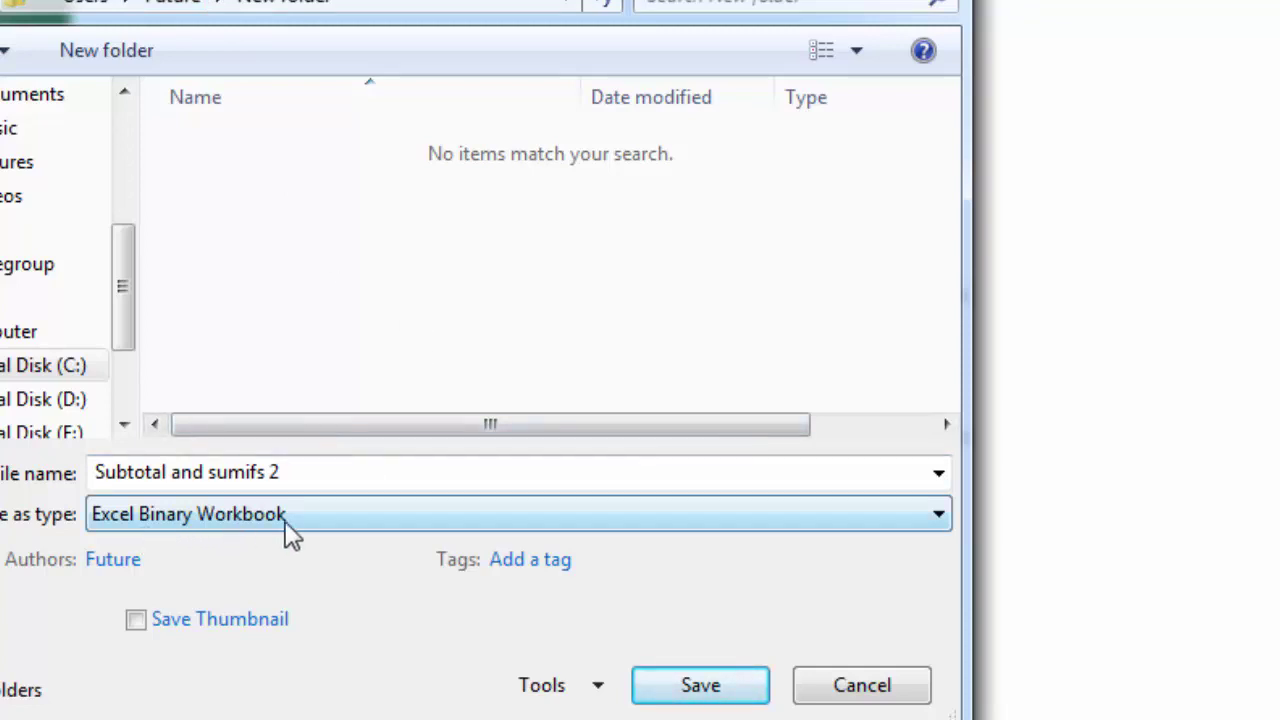
click(731, 686)
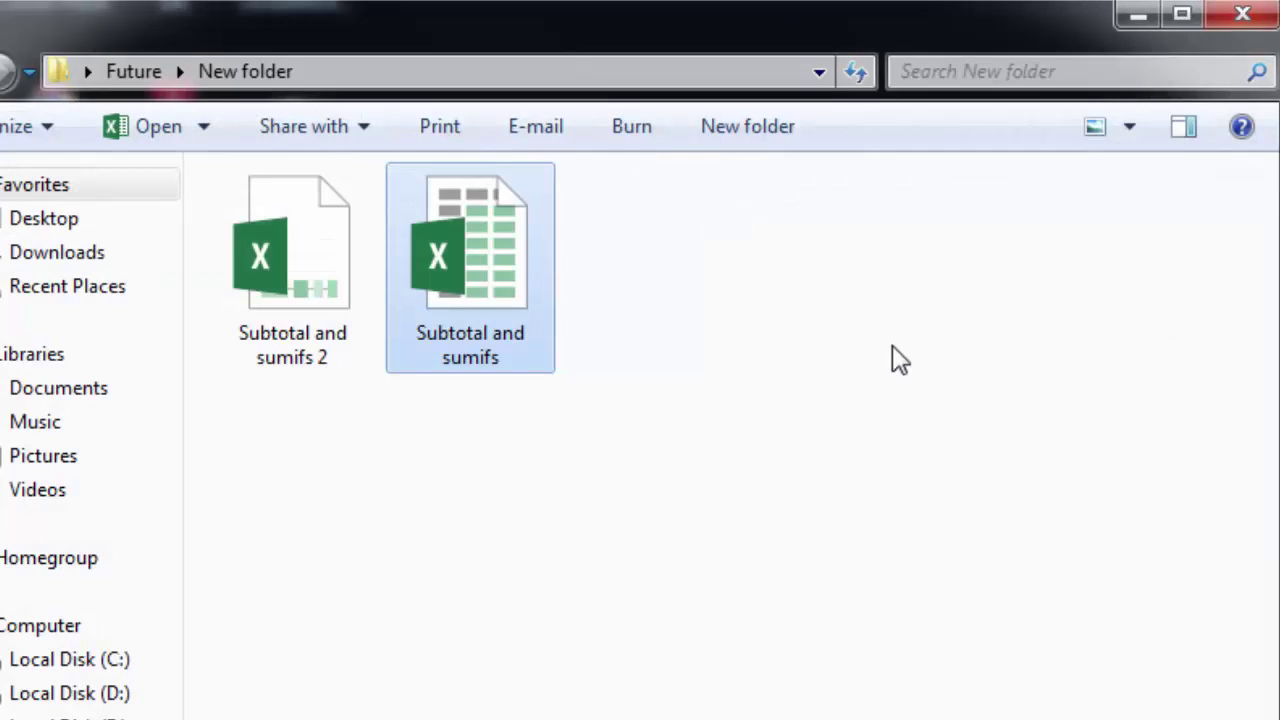
Close Excel and select the new Subtotal and sumifs 2 file beside the original
click(630, 338)
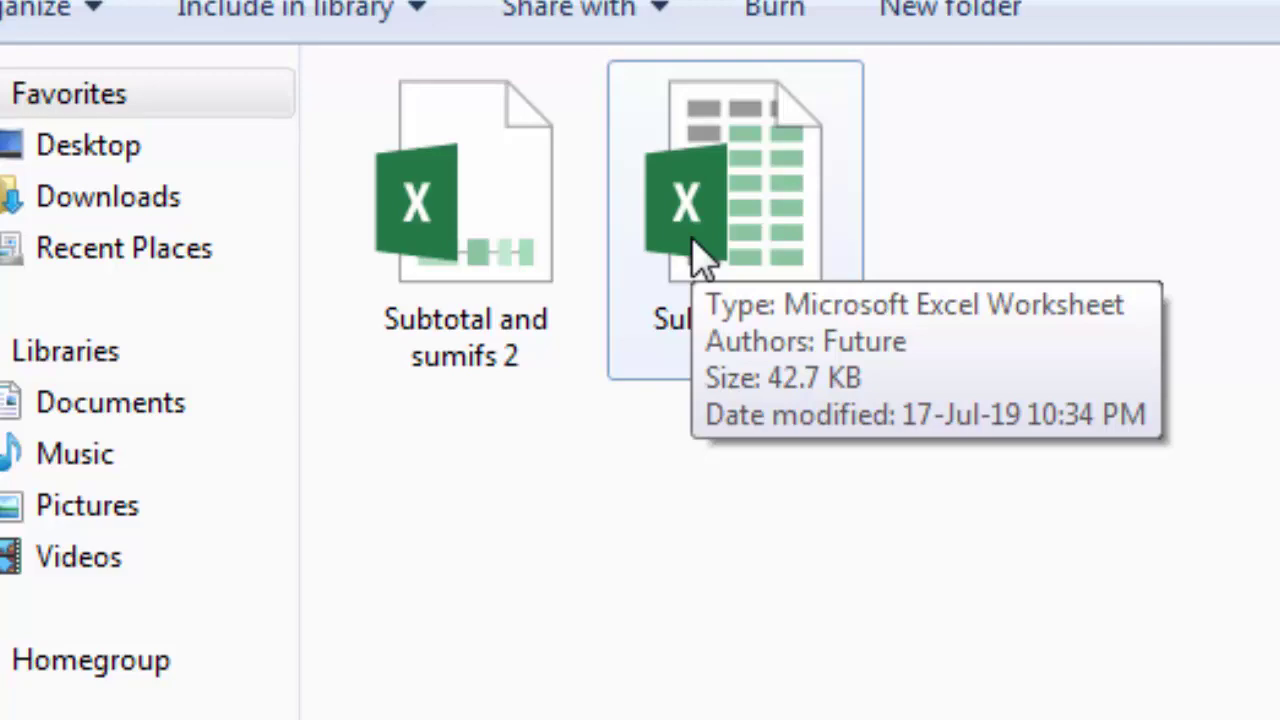
click(518, 216)
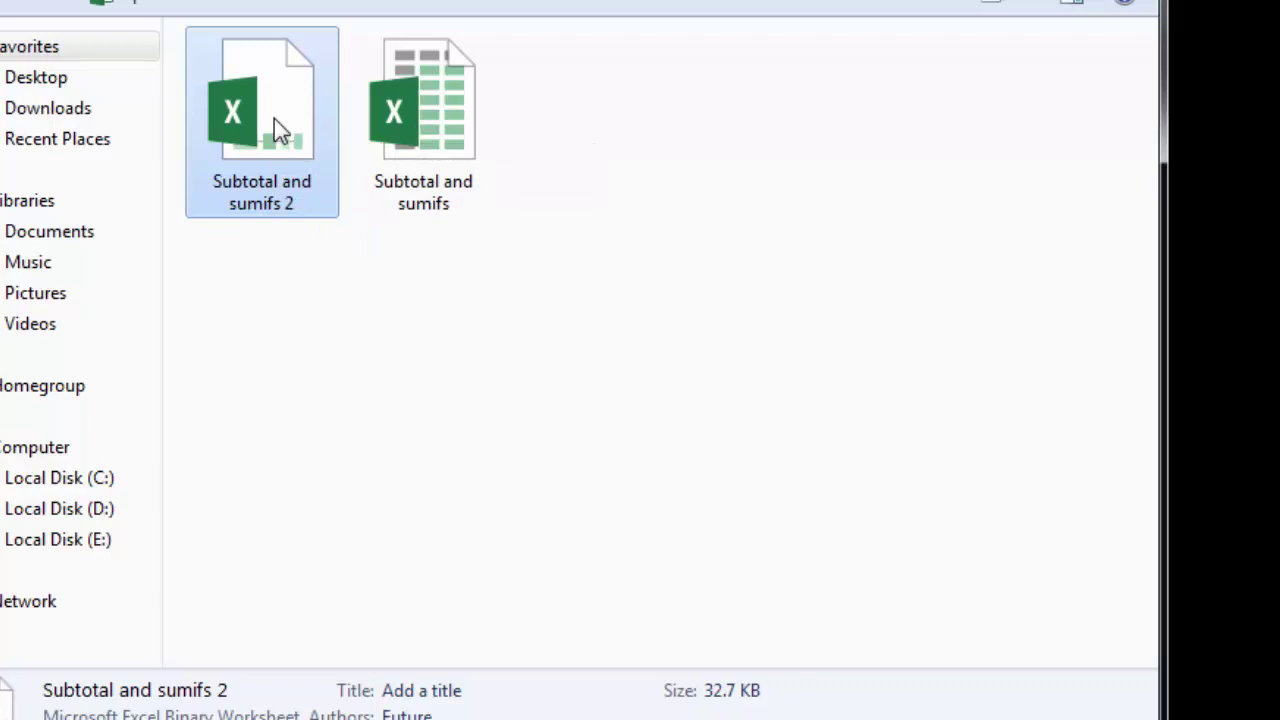
Open Subtotal and sumifs 2 and inspect K2, K3, I8 and J8, confirming results 4 and 1
double_click(275, 119)
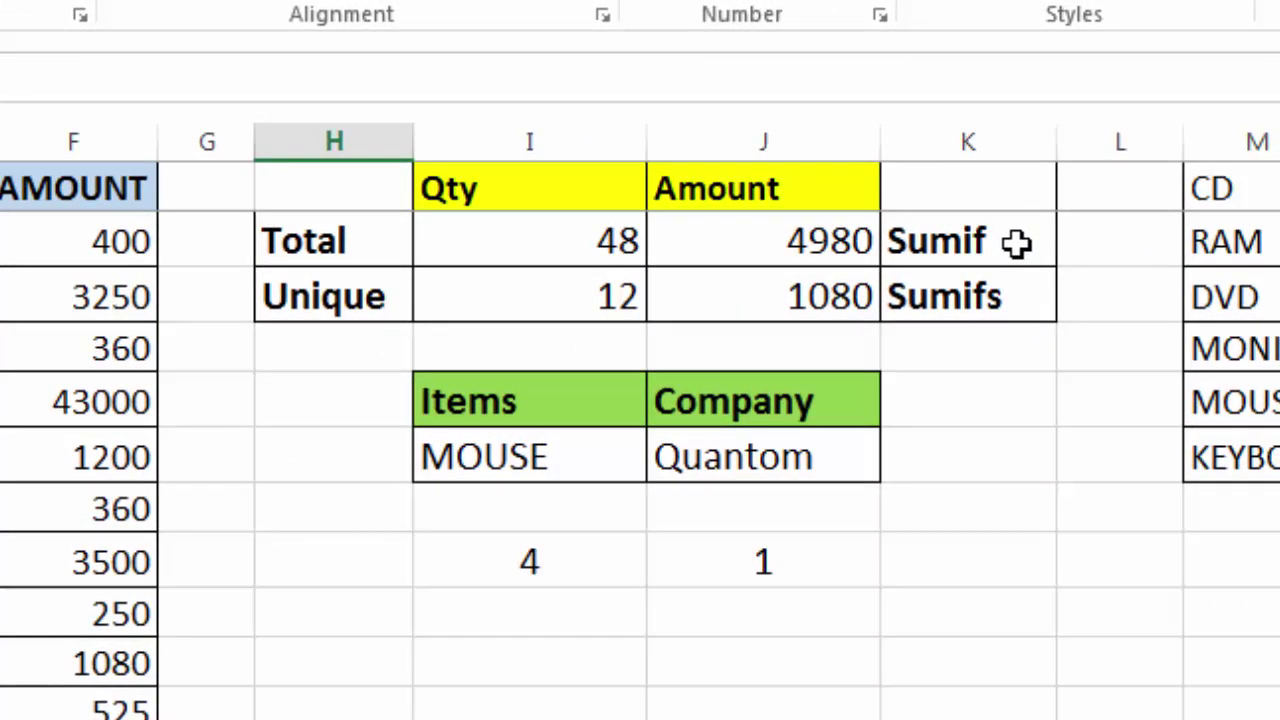
click(1030, 230)
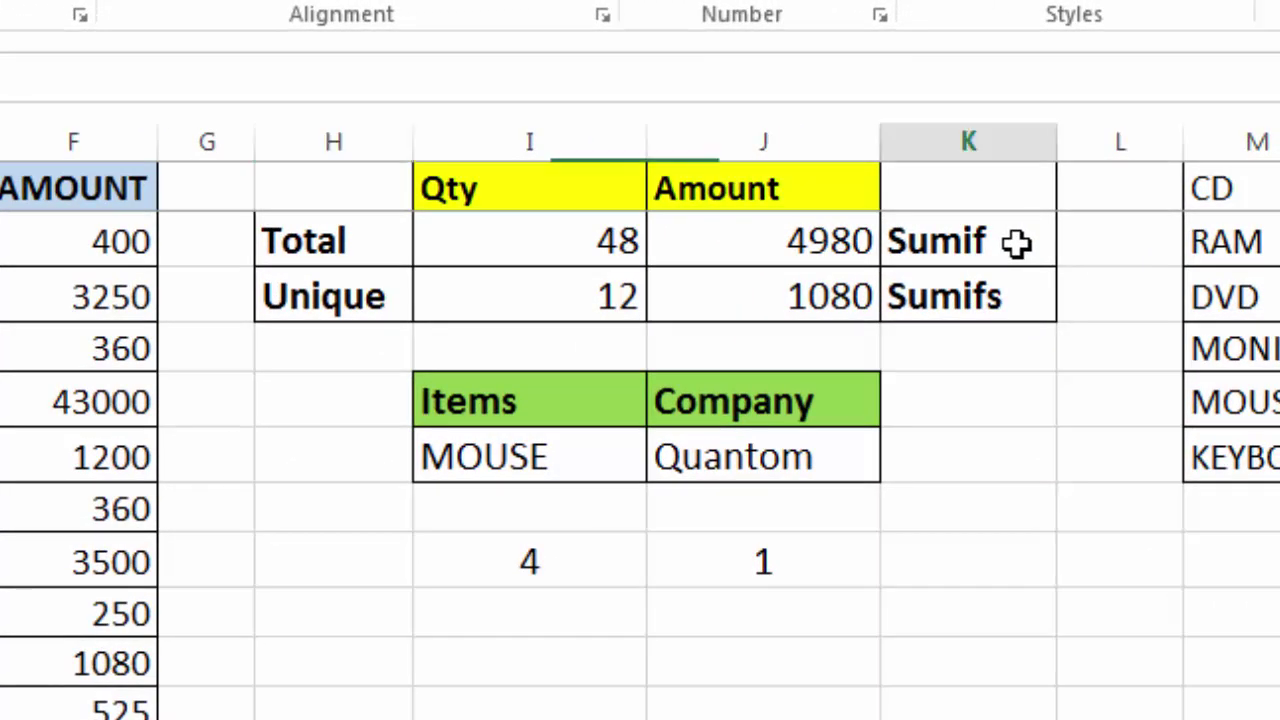
click(1018, 287)
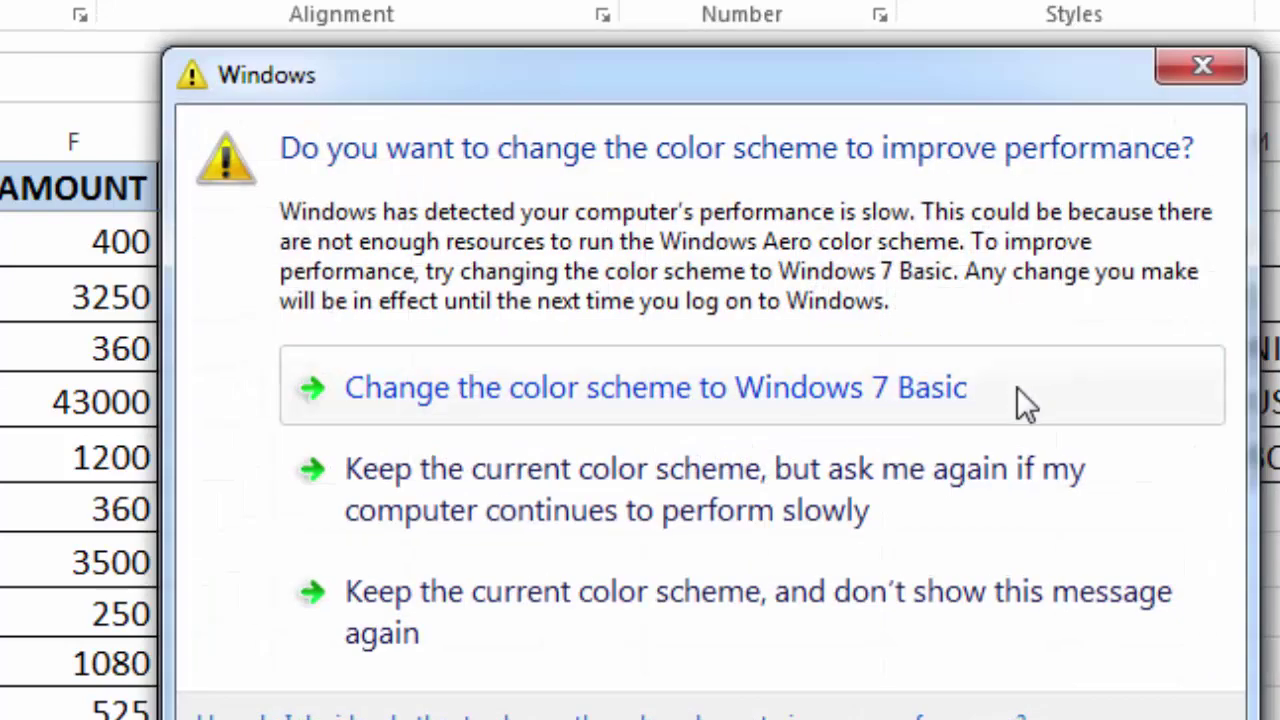
click(767, 579)
click(971, 505)
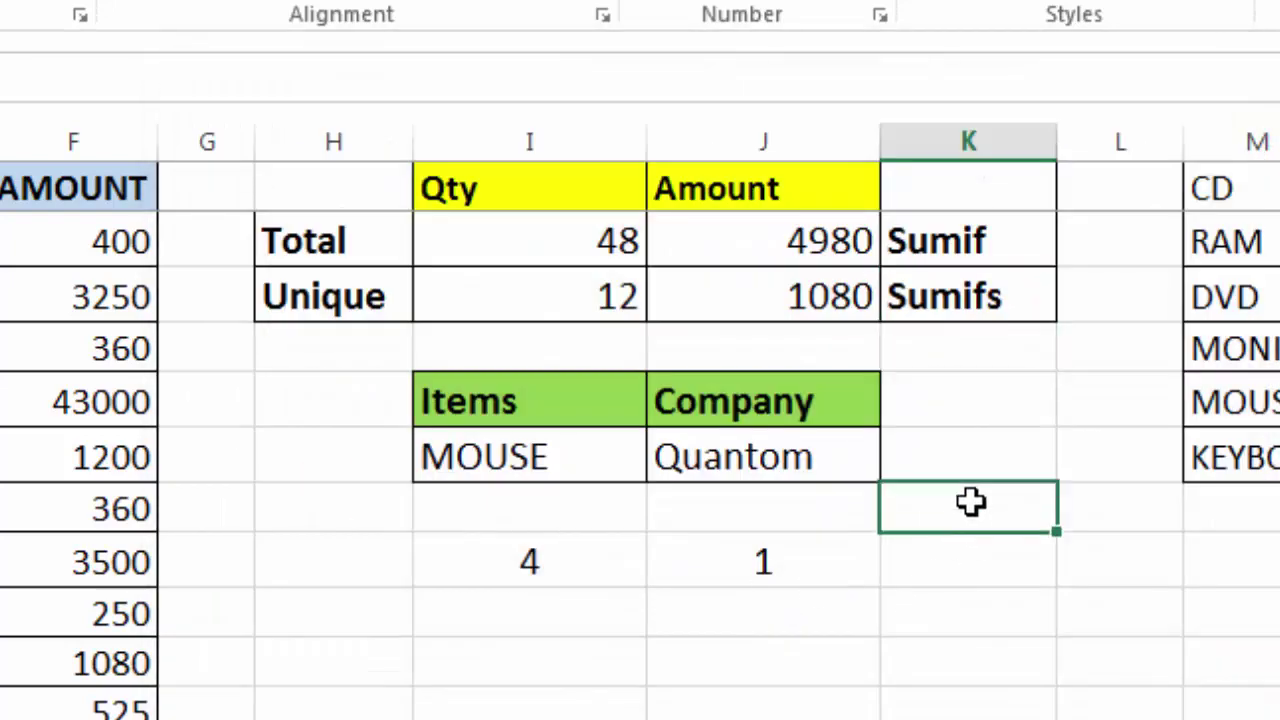
click(597, 565)
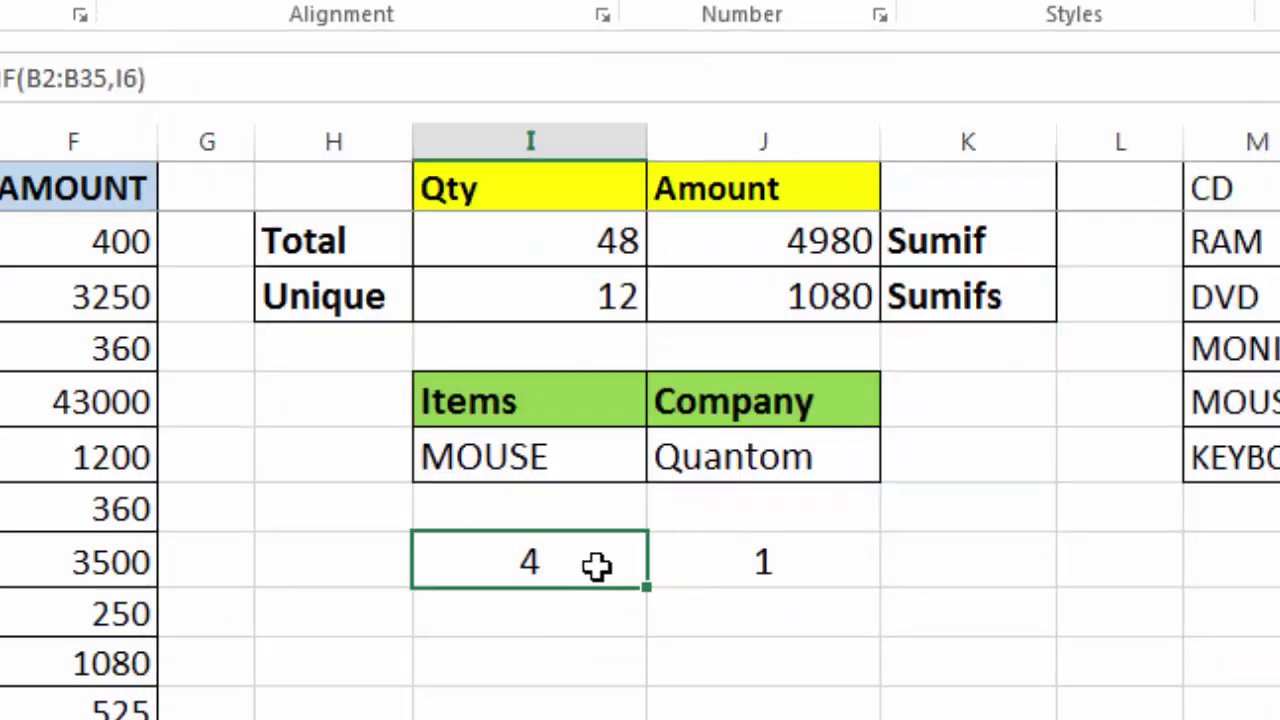
click(771, 565)
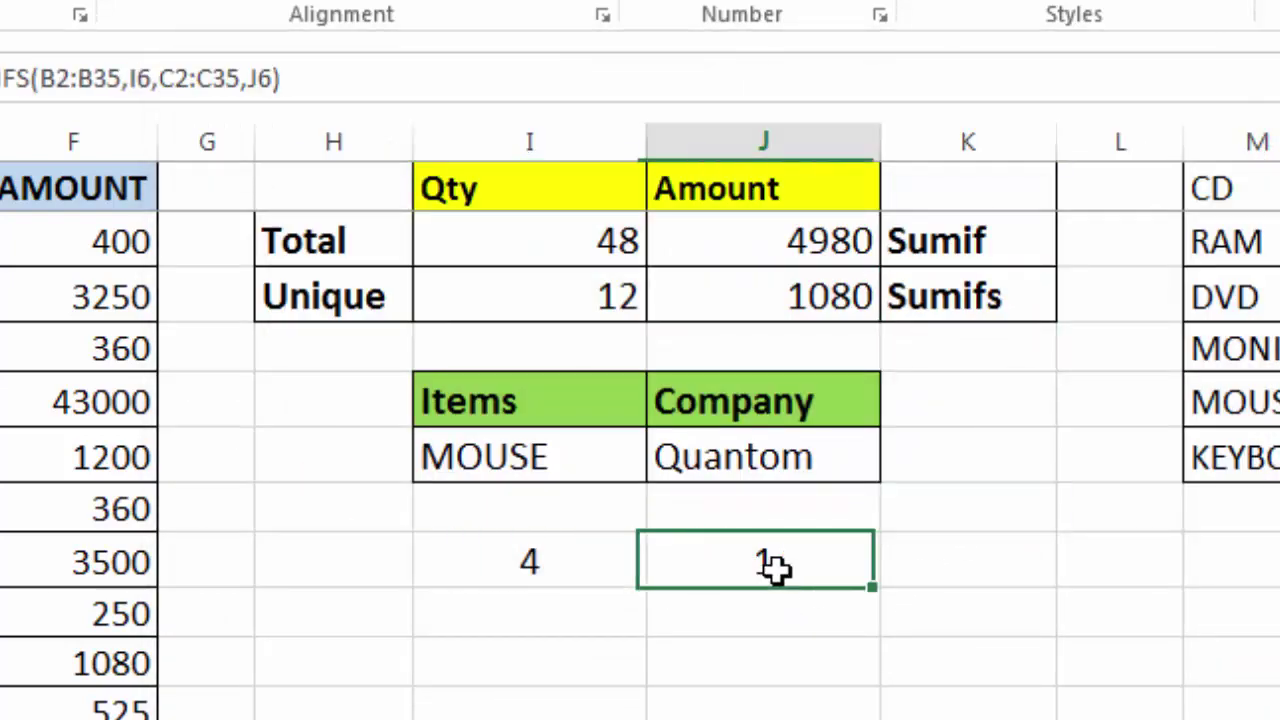
click(941, 627)
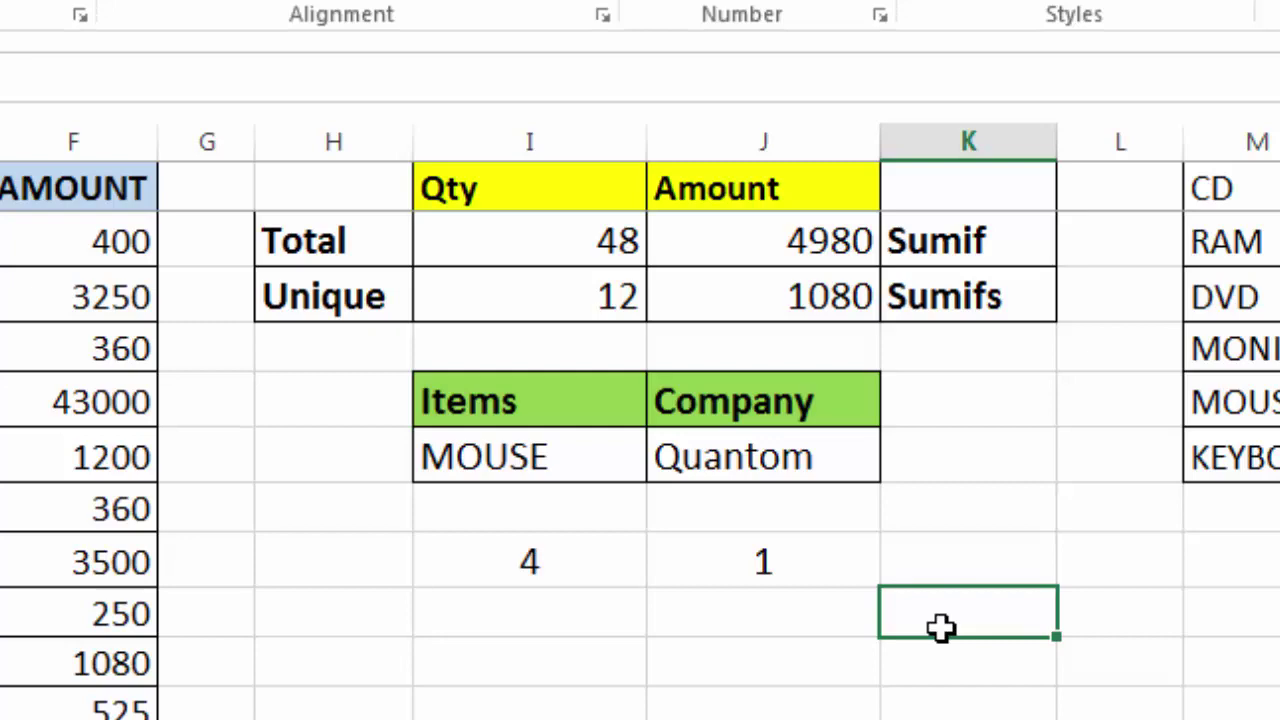
Enter the labels 'averageif' in K10 and 'averageifs' in K11
click(946, 654)
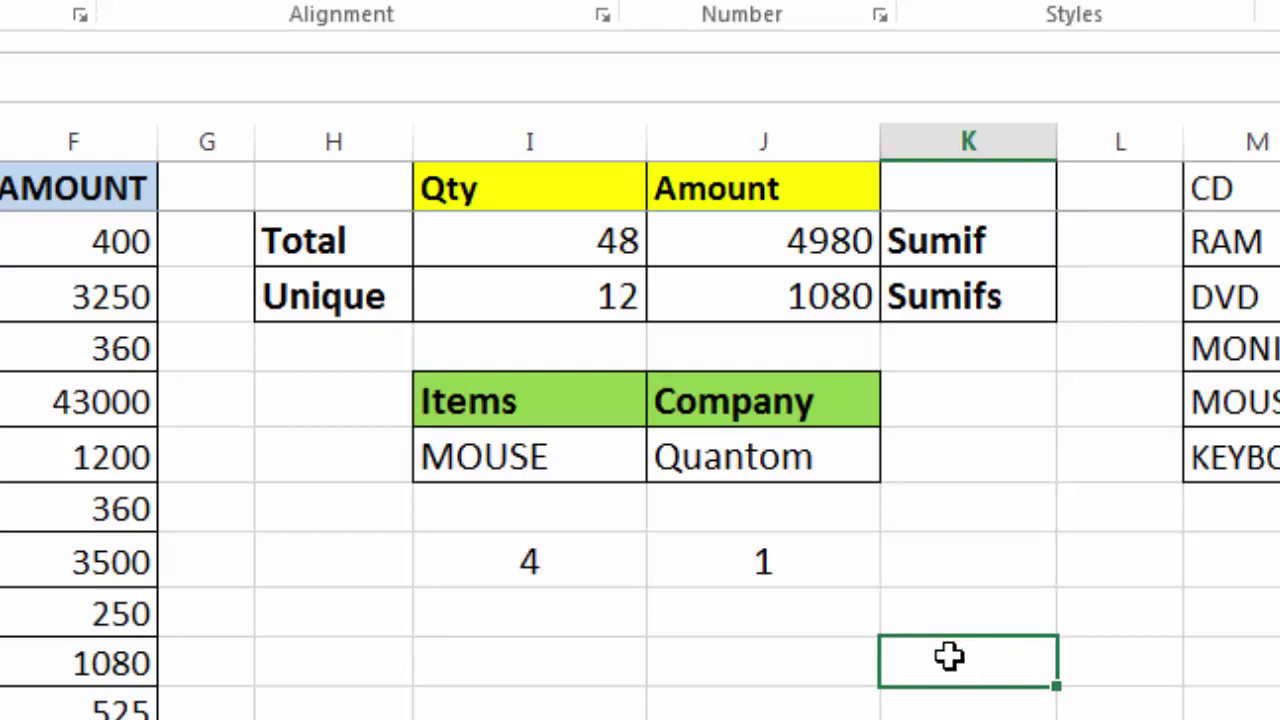
click(935, 621)
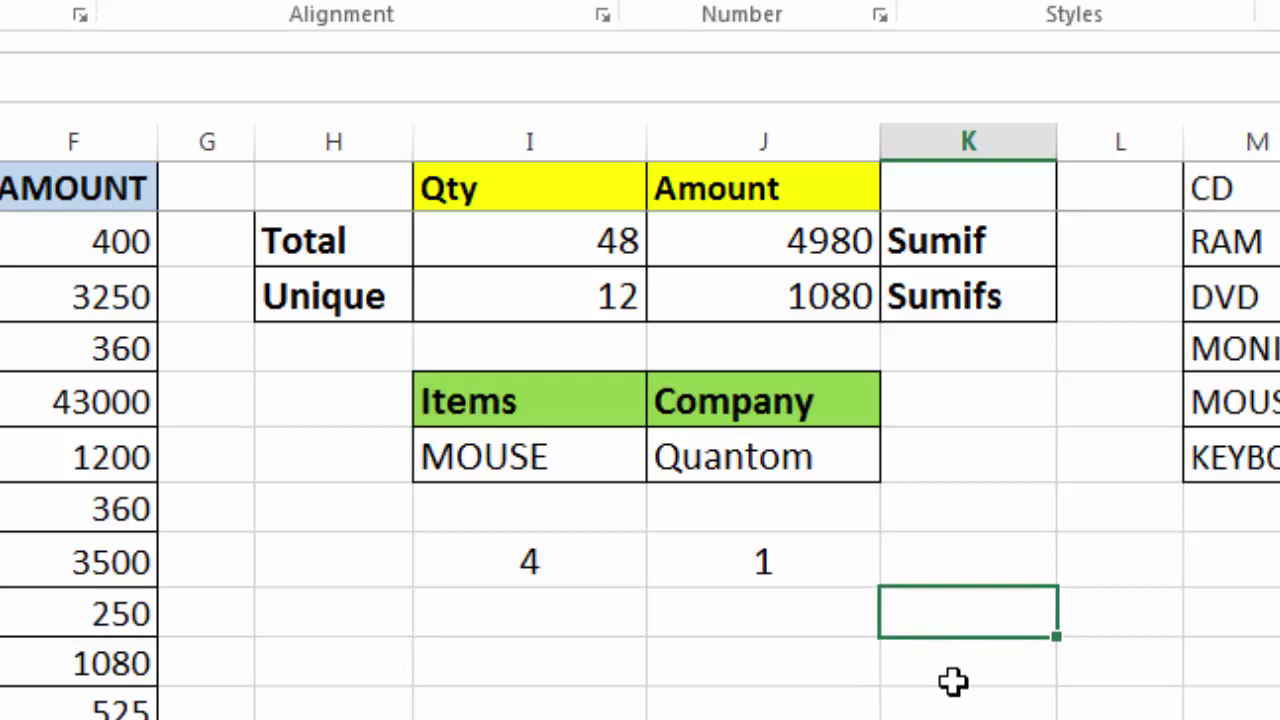
text(avera)
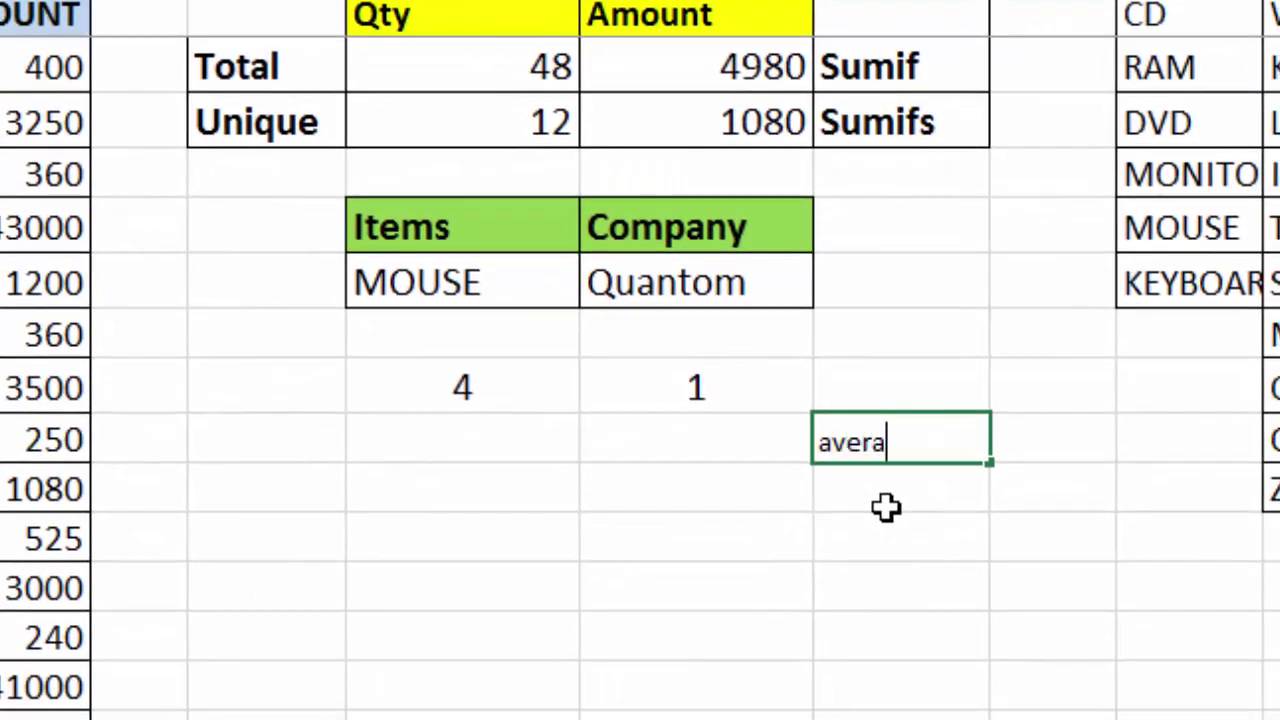
text(geif)
key(Return)
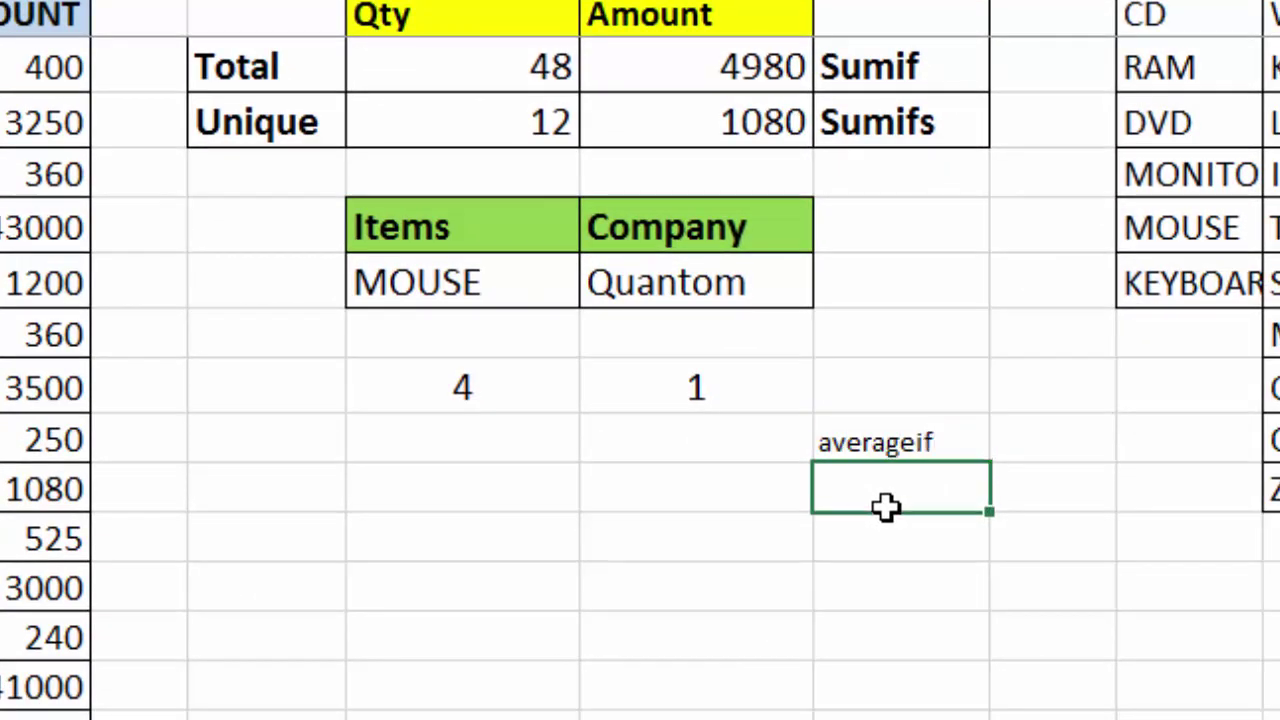
text(avera)
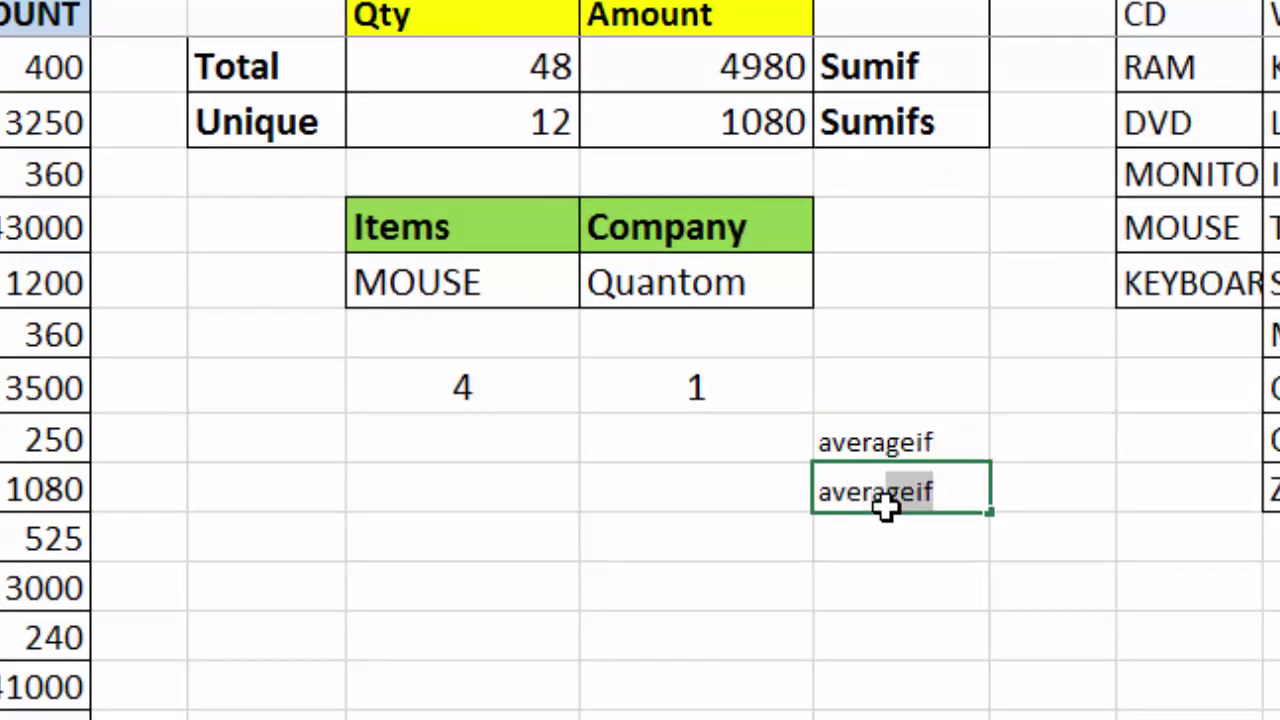
text(geifs)
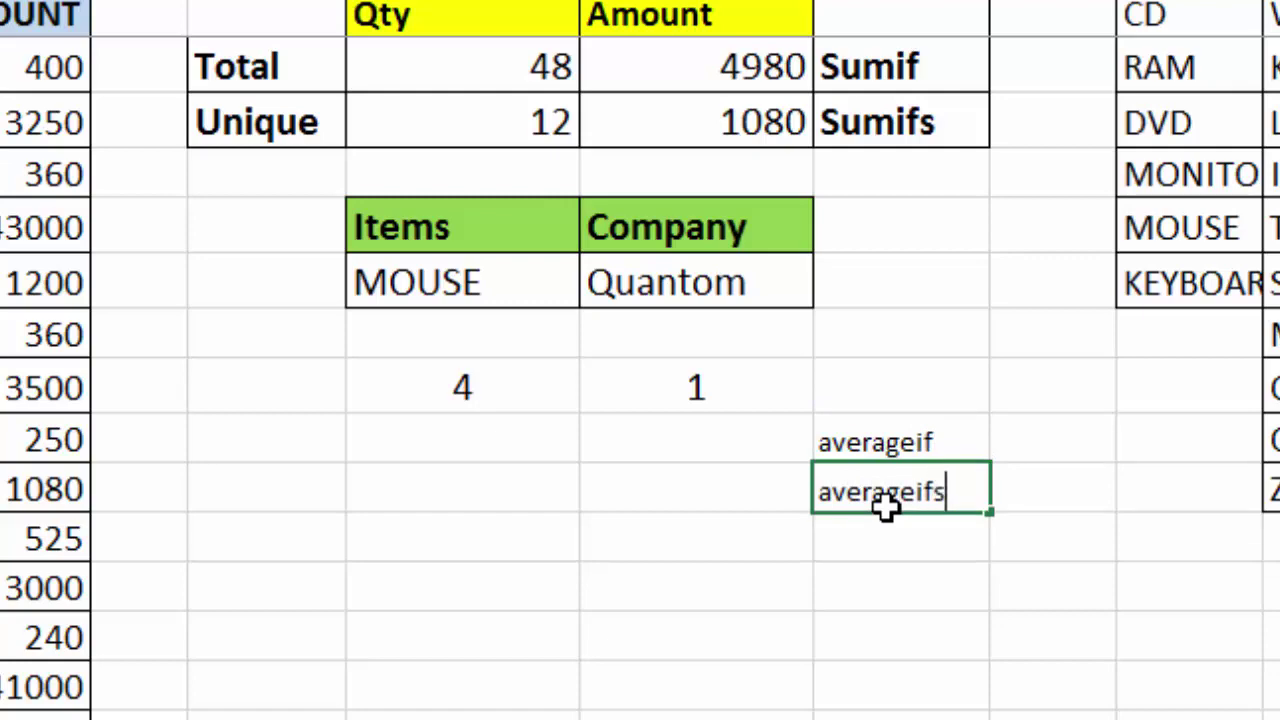
key(Return)
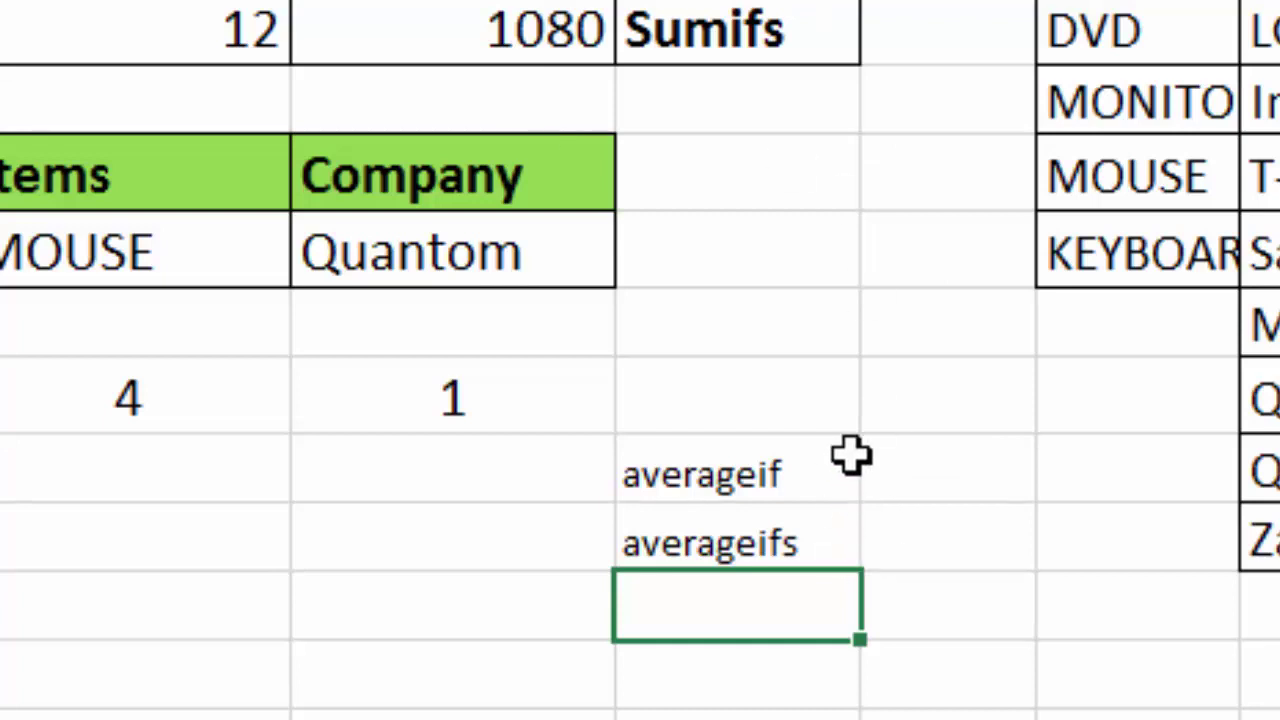
Select the averageif and averageifs label cells and the empty cells beside them
click(850, 455)
click(823, 543)
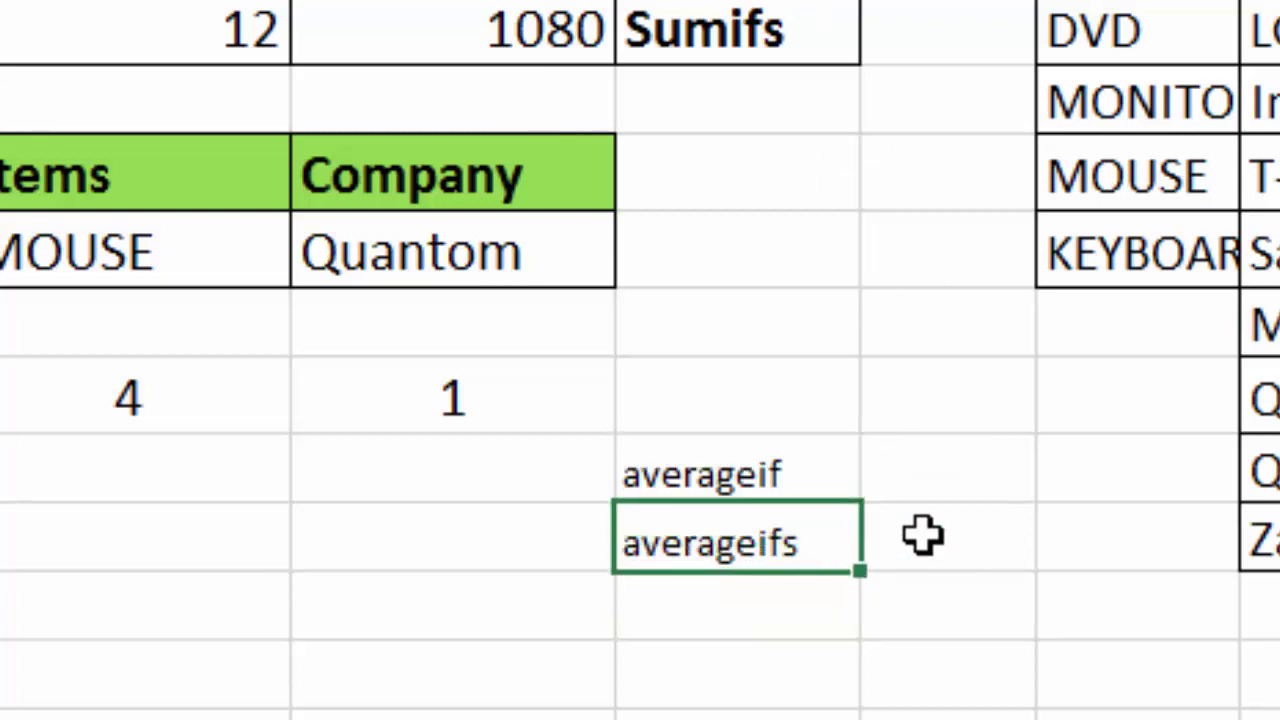
click(922, 537)
click(925, 477)
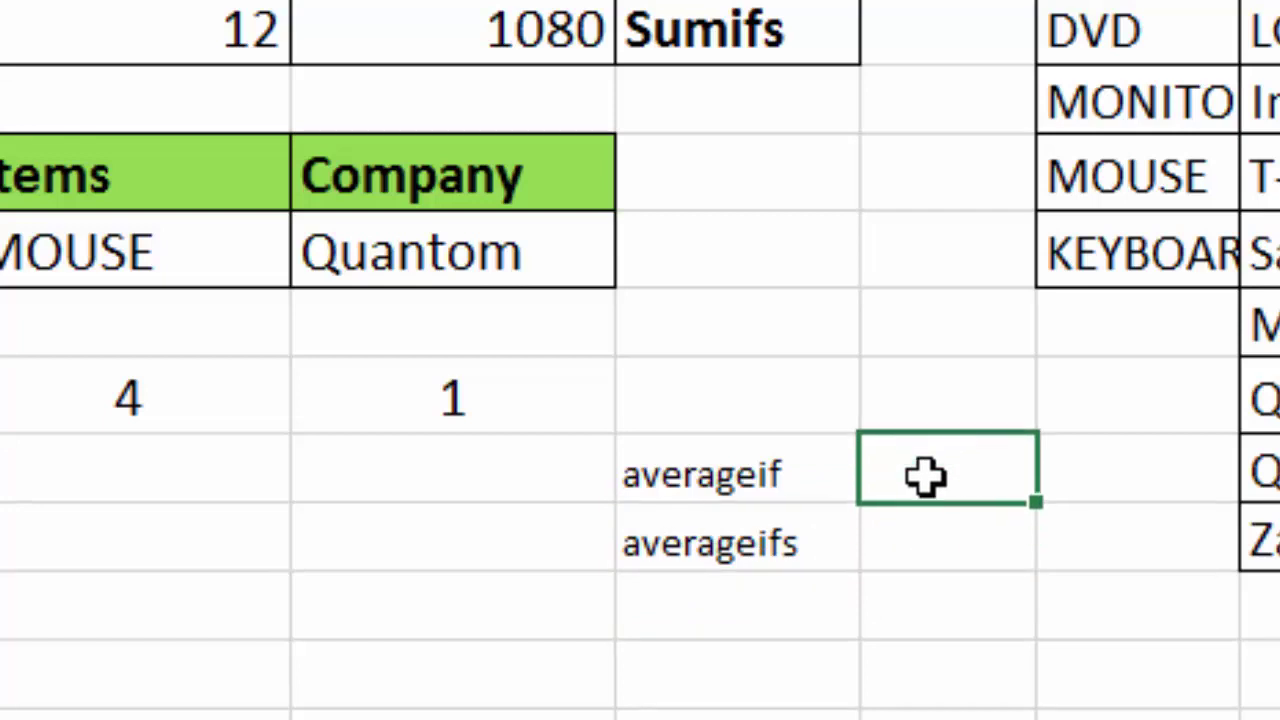